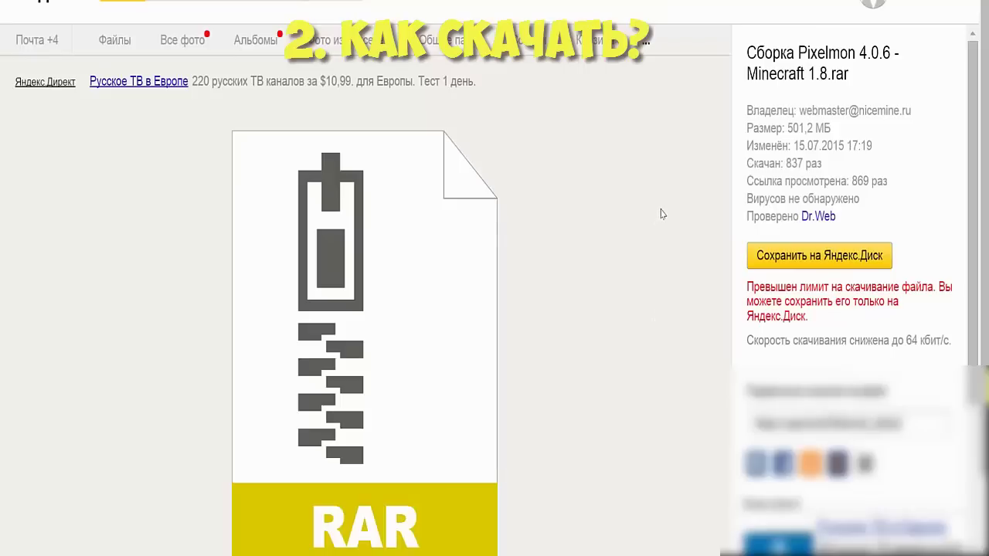
Step: Save the Сборка Pixelmon 4.0.6 - Minecraft 1.8.rar archive to Яндекс.Диск and select it in the Загрузки folder
scroll(665, 186, down, 1)
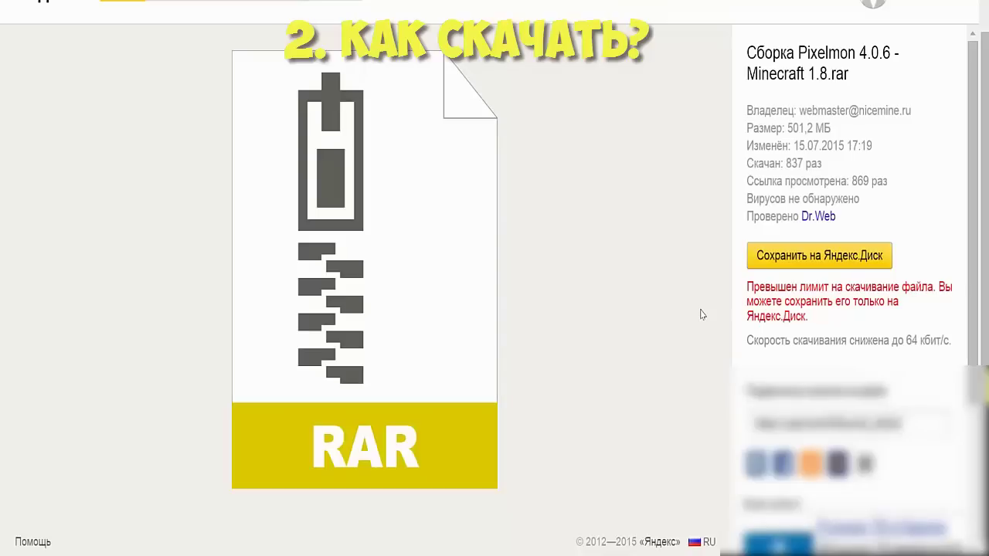
click(797, 269)
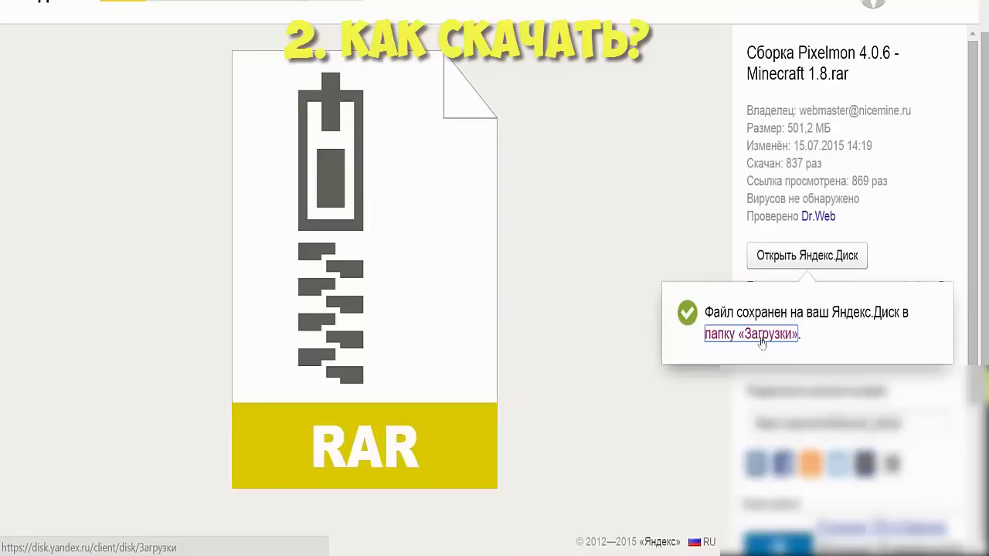
click(732, 340)
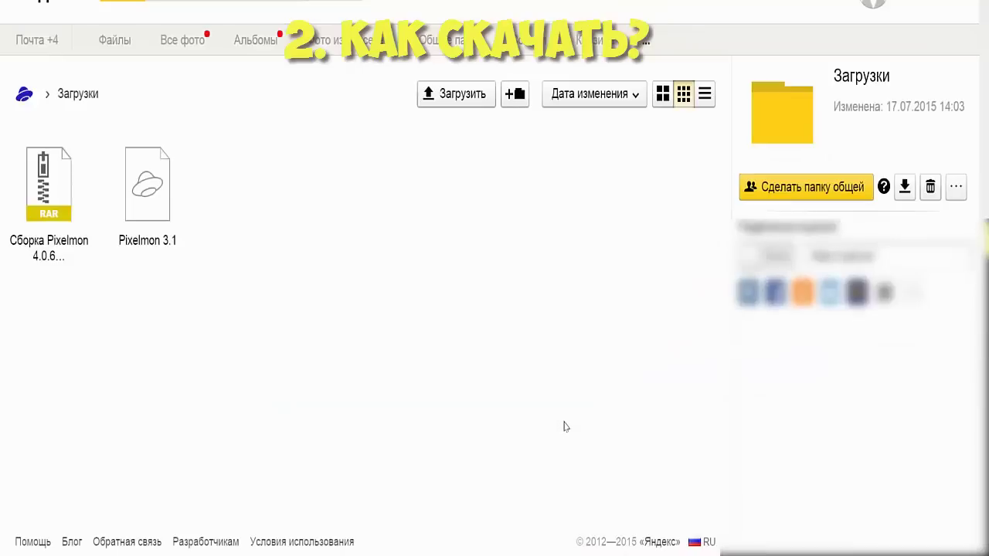
click(54, 191)
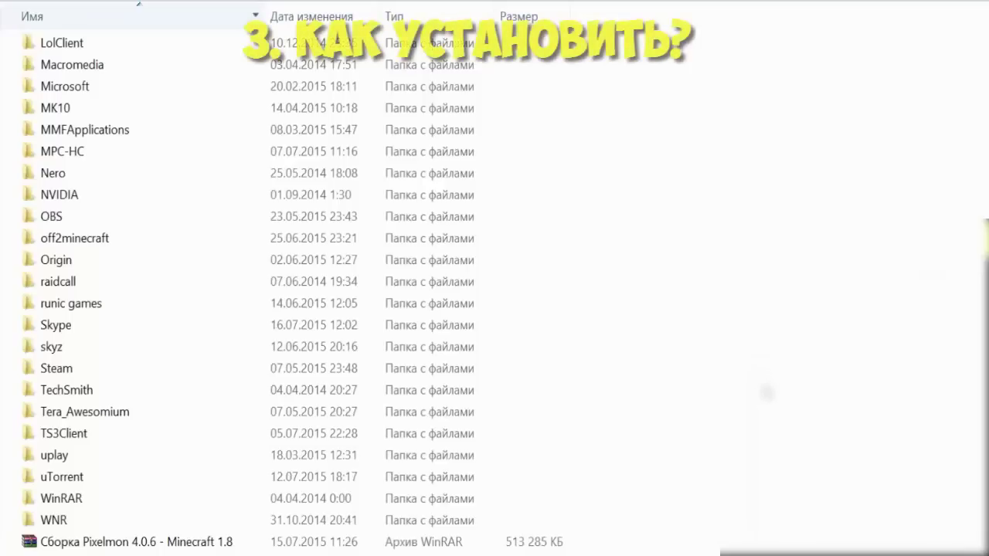
click(136, 541)
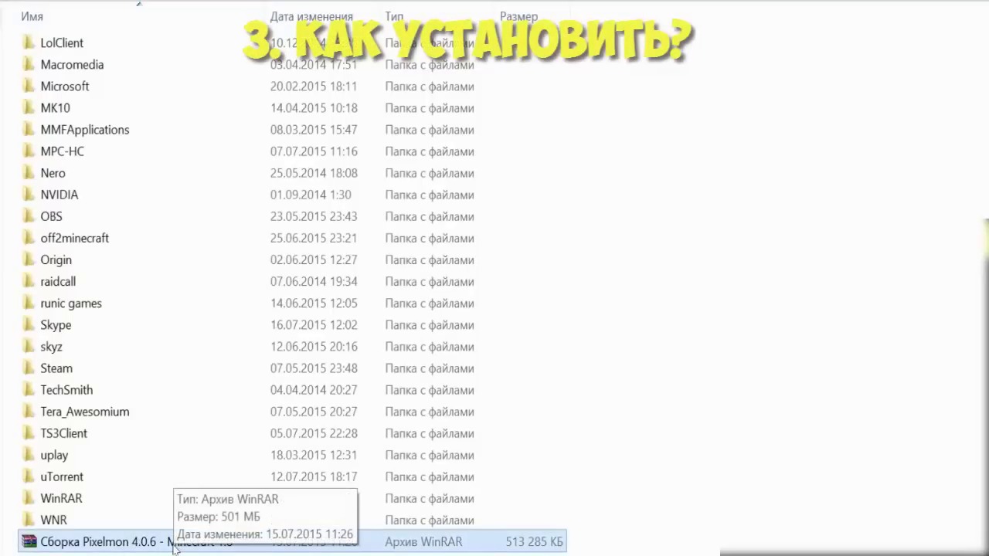
drag(174, 549, 209, 541)
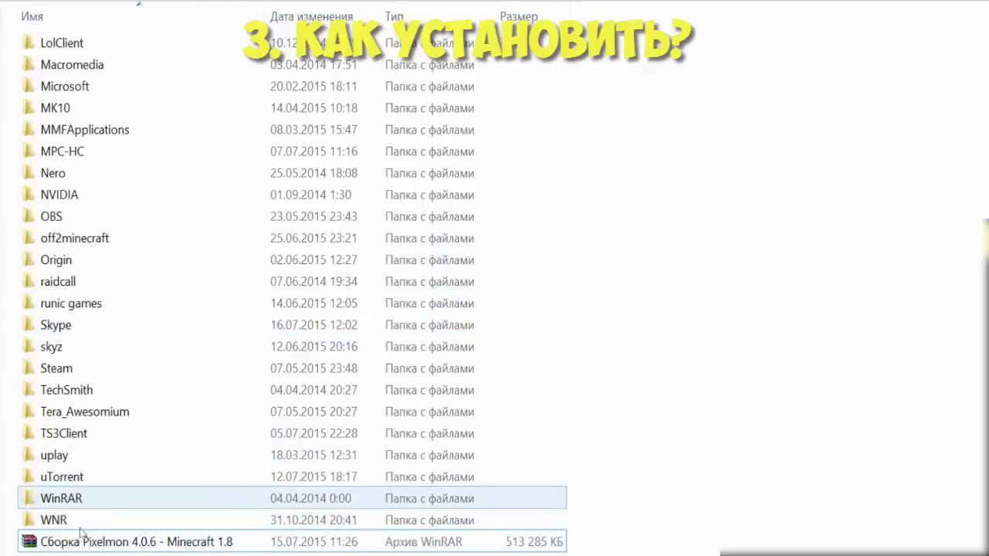
right_click(165, 548)
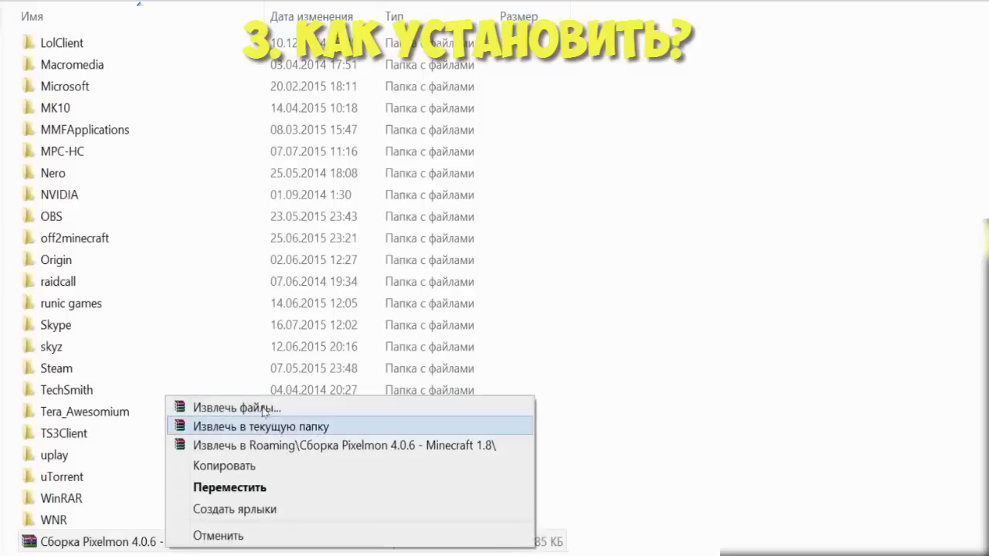
click(87, 541)
right_click(85, 546)
click(168, 553)
click(168, 550)
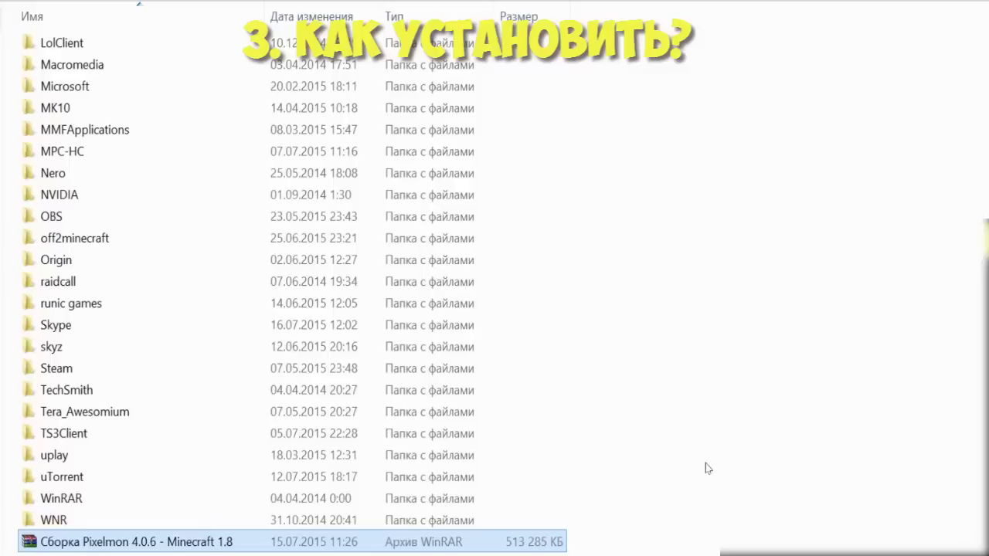
Step: Open the Сборка Pixelmon 4.0.6 - Minecraft 1.8 archive in WinRAR, dismiss the trial notice and move its window lower
double_click(299, 541)
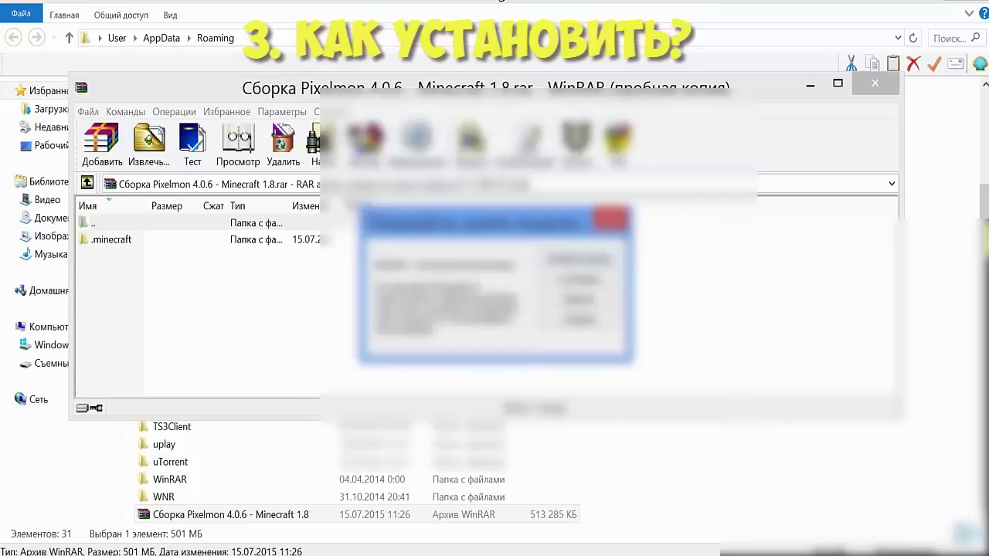
key(Escape)
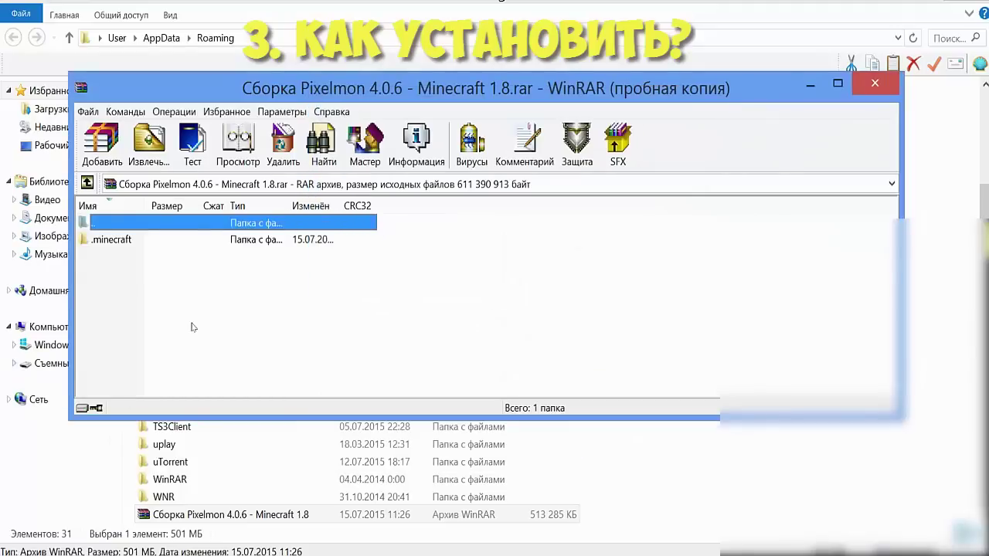
drag(316, 92, 328, 155)
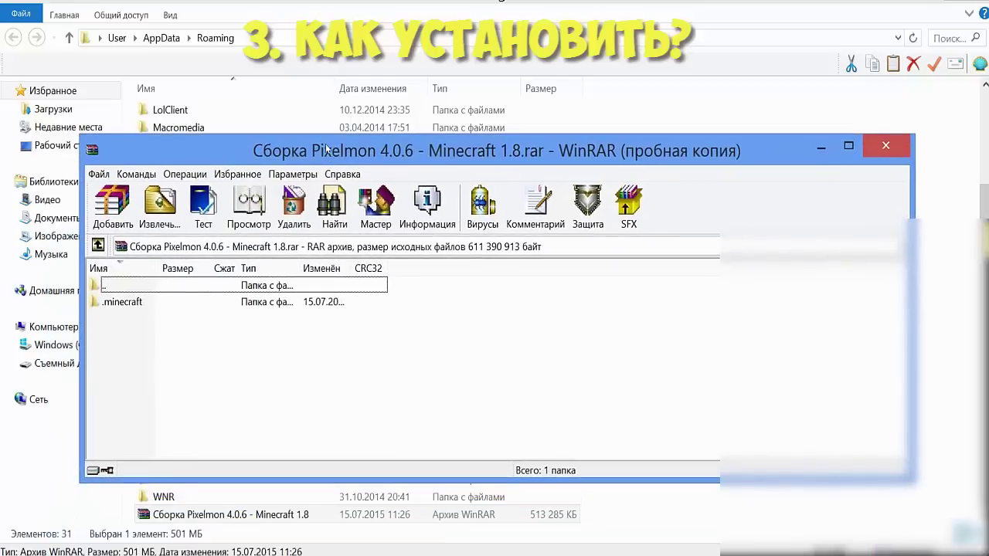
Step: Display the full path of the Roaming folder
click(419, 40)
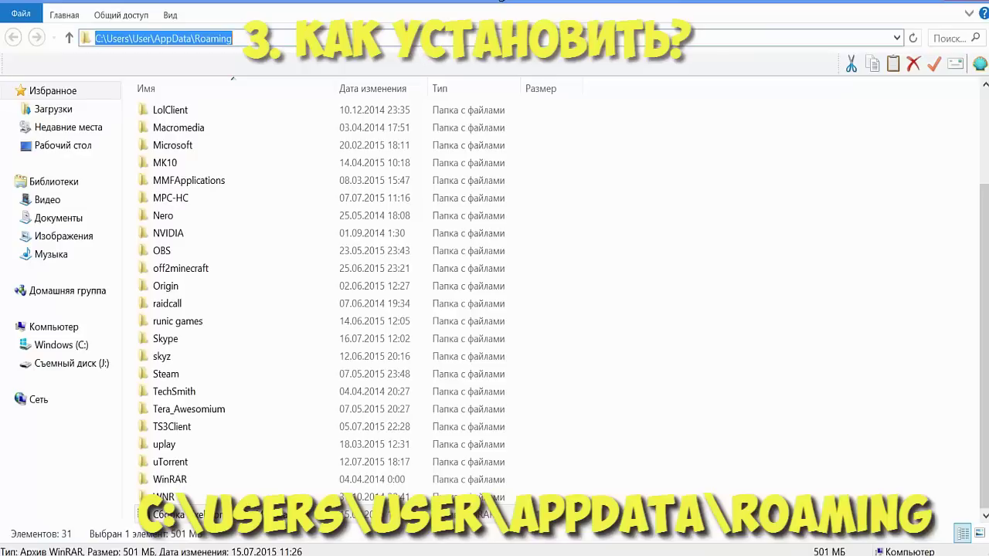
click(233, 38)
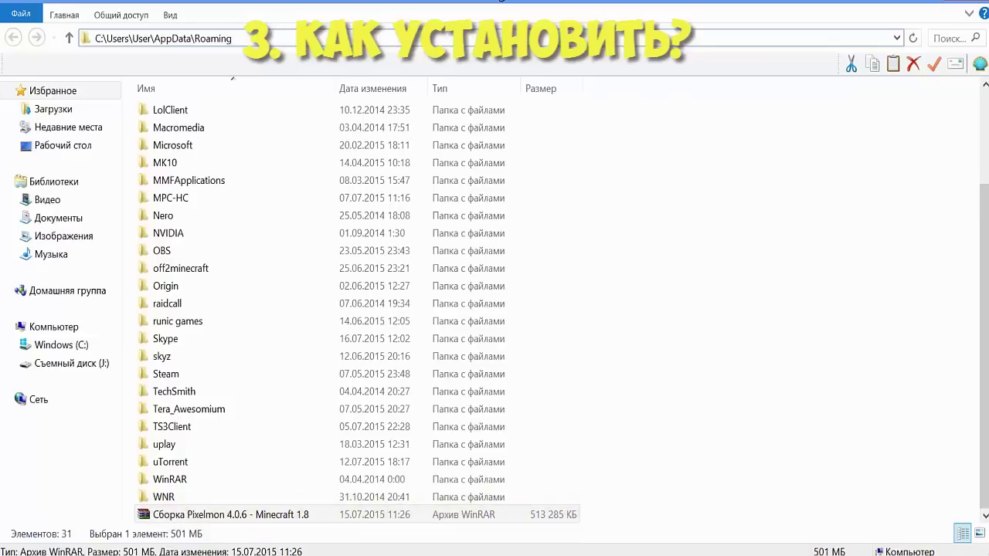
click(769, 311)
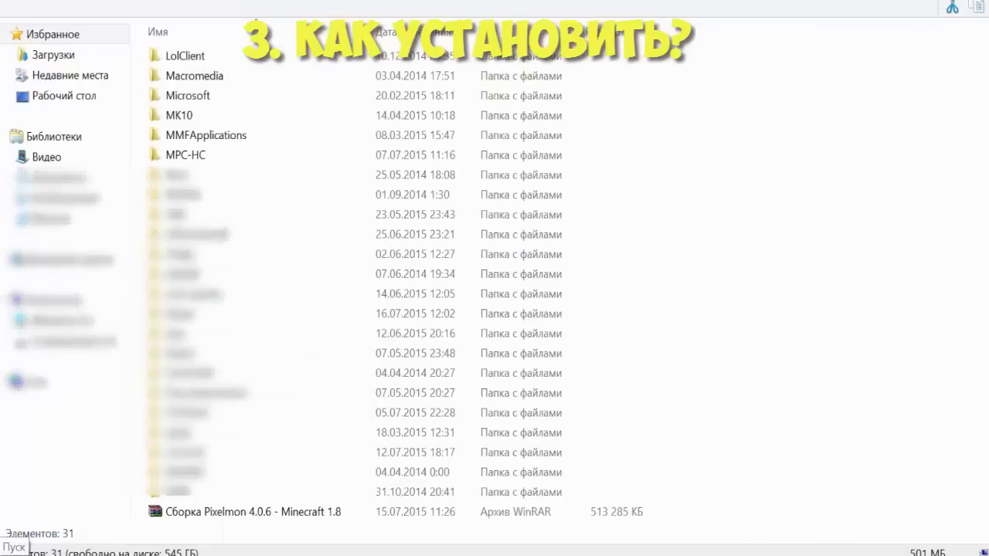
Step: Search the system for %appdata% and open the Roaming folder
key(super)
text(%appdata%)
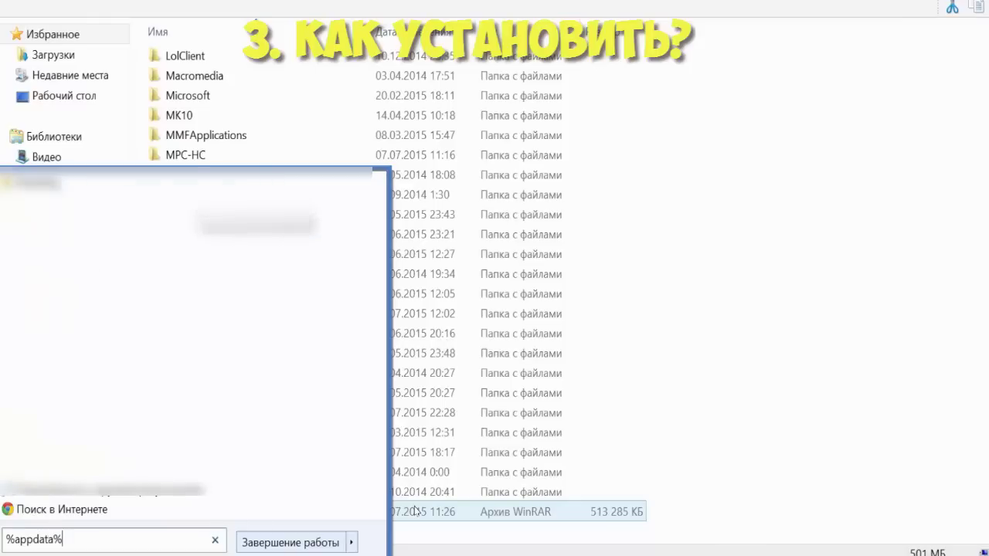
key(Return)
click(329, 102)
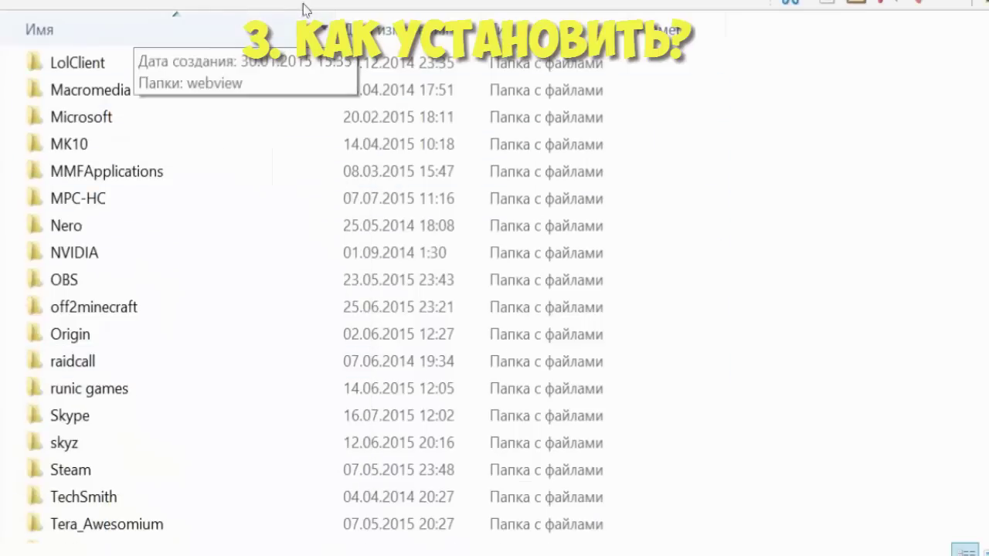
Step: Extract the .minecraft folder from the Pixelmon archive into the Roaming folder
scroll(309, 204, down, 2)
scroll(314, 204, up, 4)
scroll(214, 172, down, 1)
scroll(216, 263, up, 1)
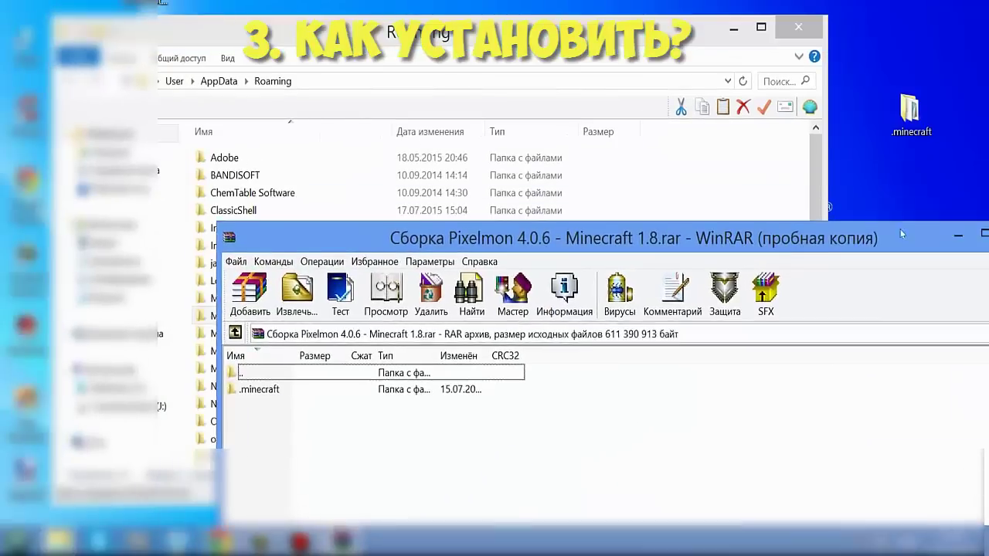
drag(232, 349, 721, 158)
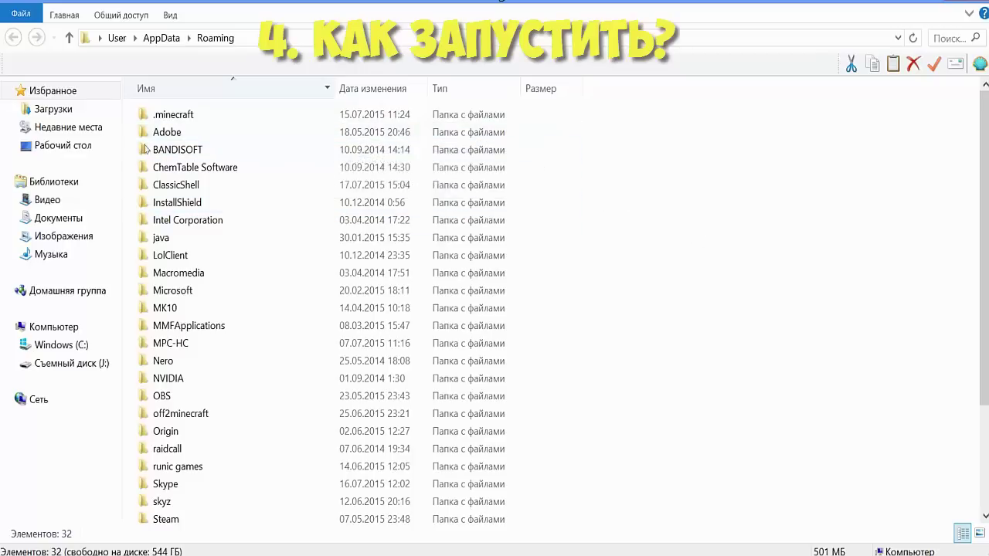
Step: Run the application "Нужно запустить это" from the .minecraft folder and accept the launcher's welcome notice
double_click(214, 116)
scroll(619, 386, down, 1)
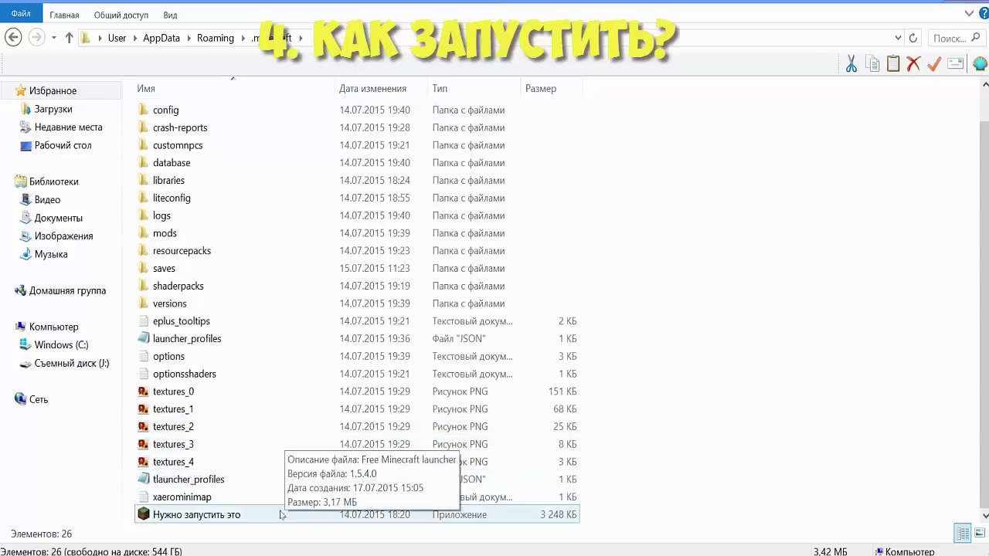
scroll(278, 510, up, 1)
scroll(307, 473, down, 1)
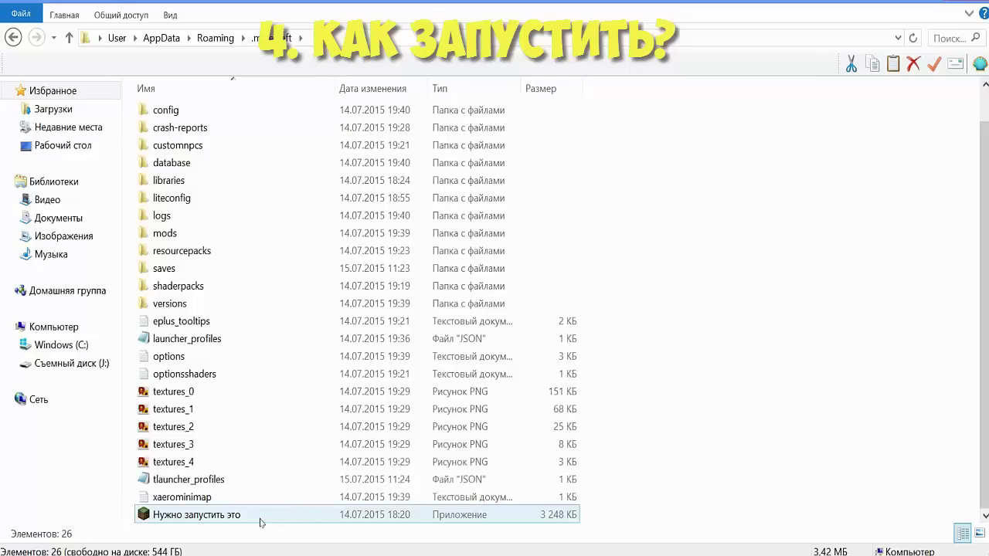
click(232, 515)
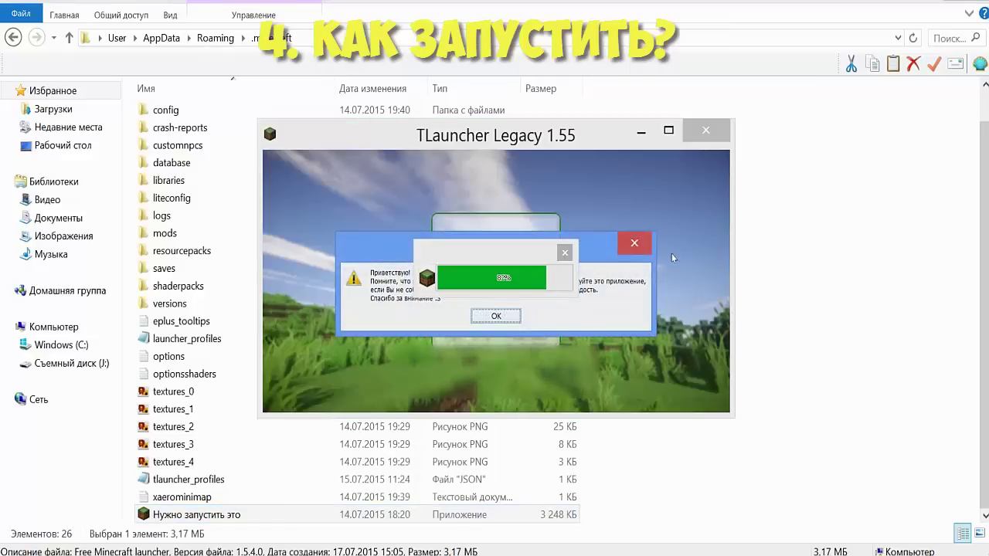
click(497, 316)
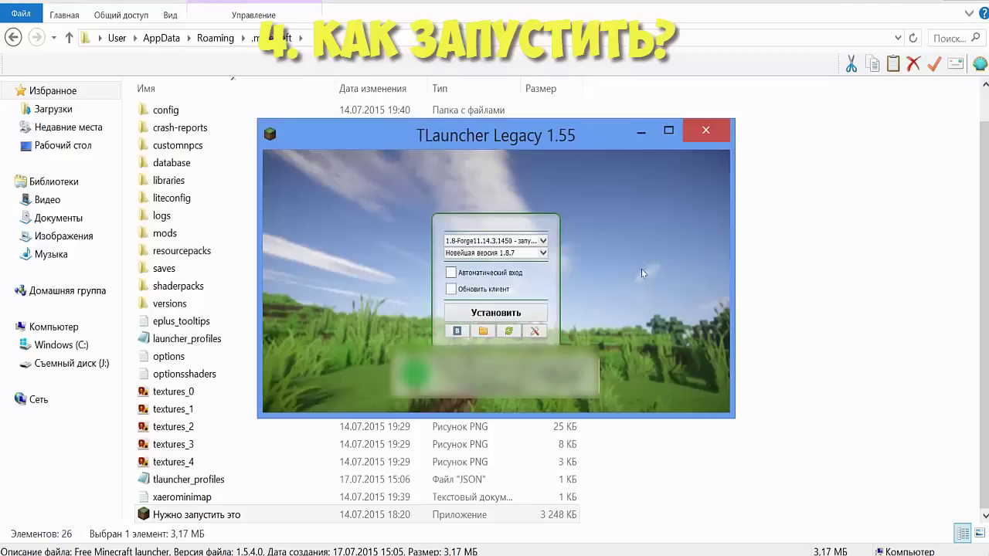
Step: Enlarge and reposition the TLauncher window, and view the available accounts without changing the selection
drag(259, 119, 30, 1)
drag(422, 28, 476, 54)
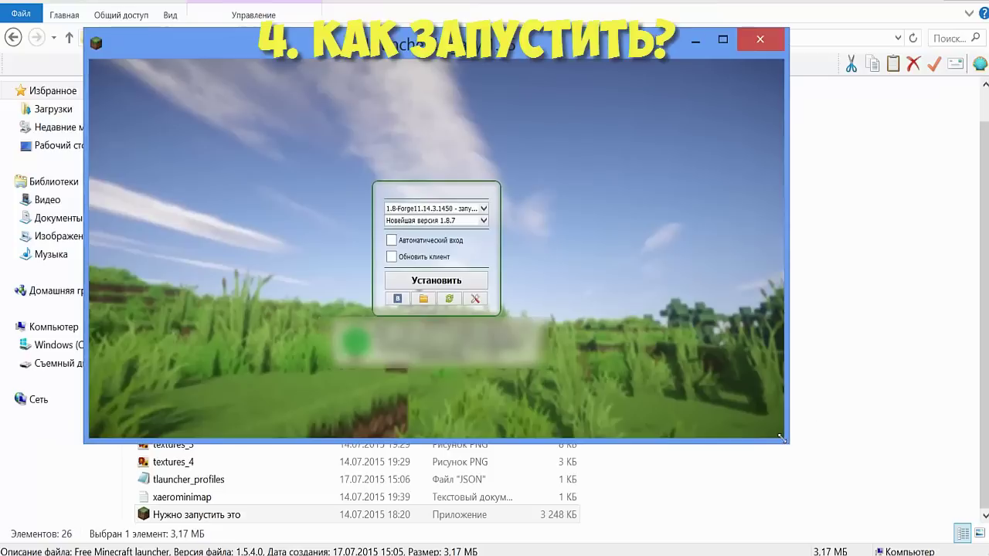
click(424, 208)
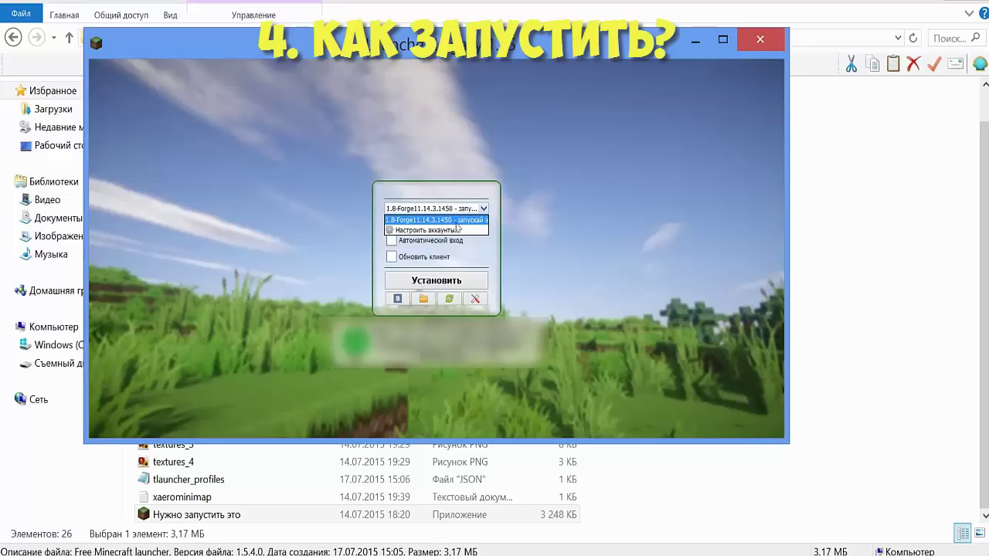
click(569, 214)
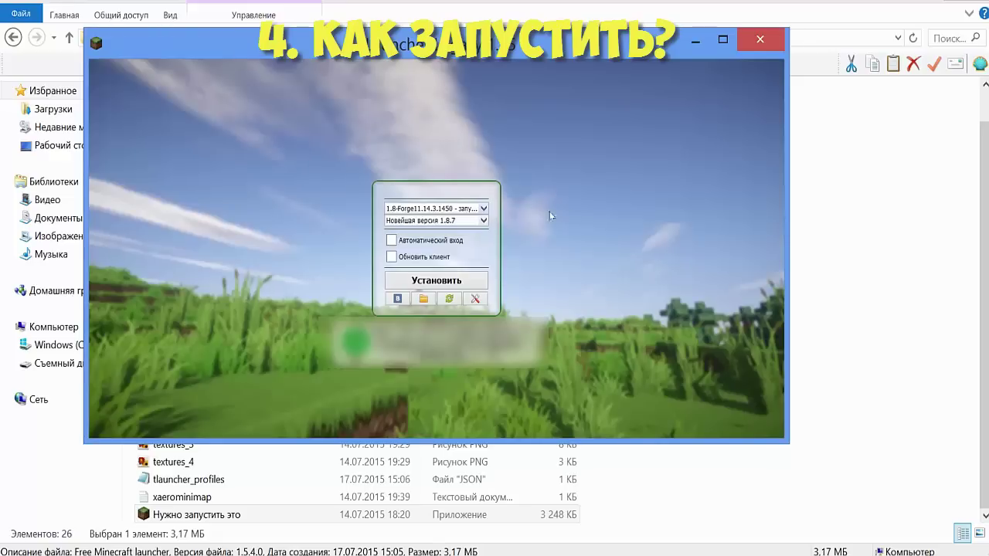
Step: Choose the game version 1.8-Forge11.14.3.1450 and launch Minecraft
click(445, 221)
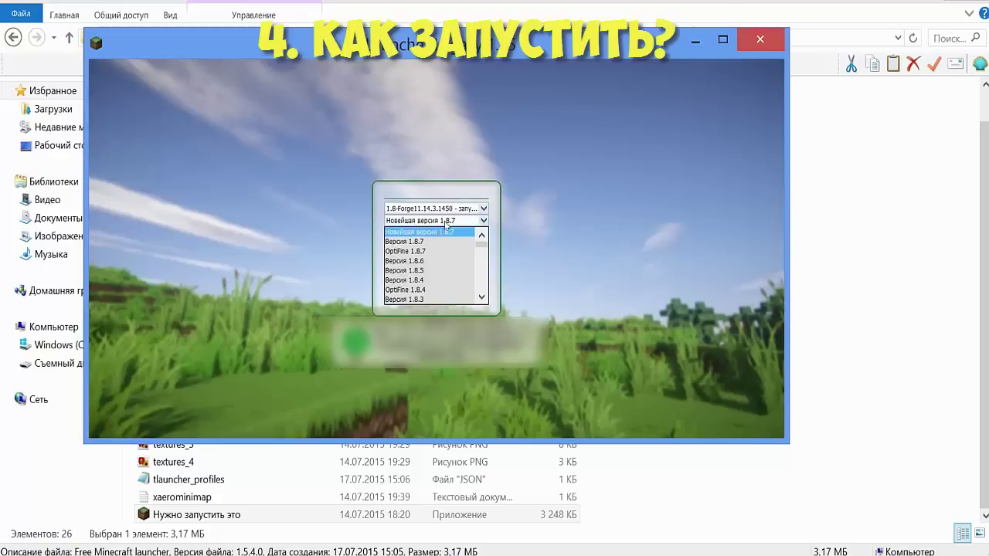
scroll(445, 250, down, 3)
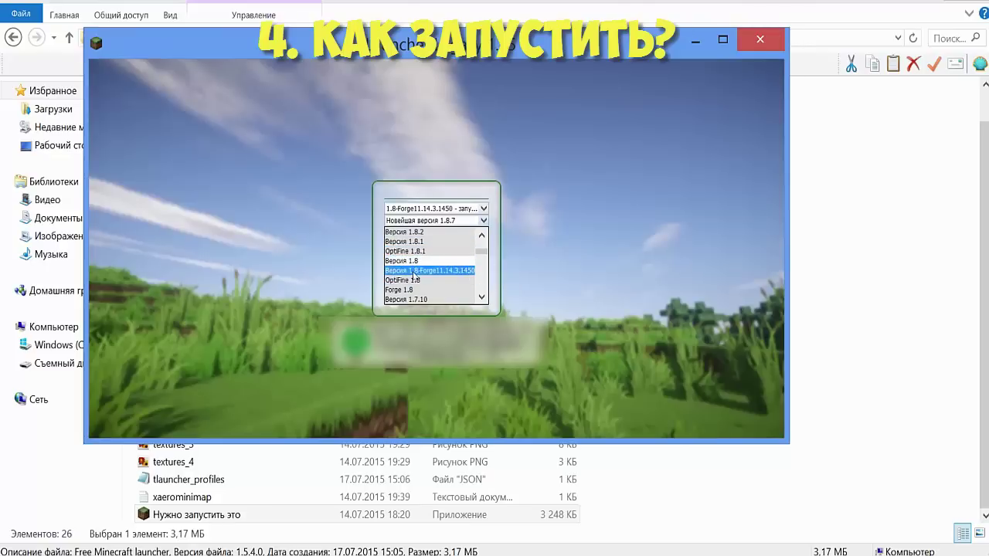
click(437, 272)
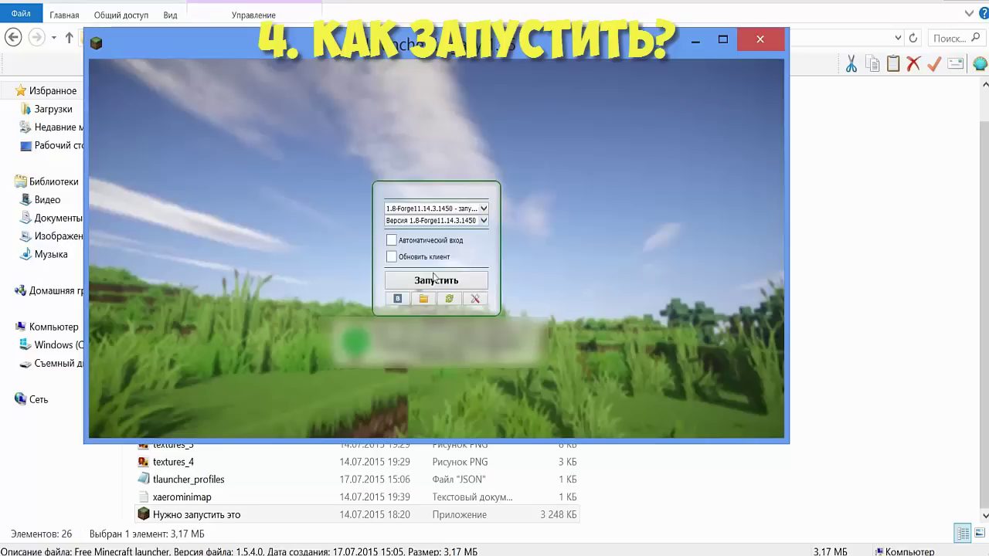
click(445, 282)
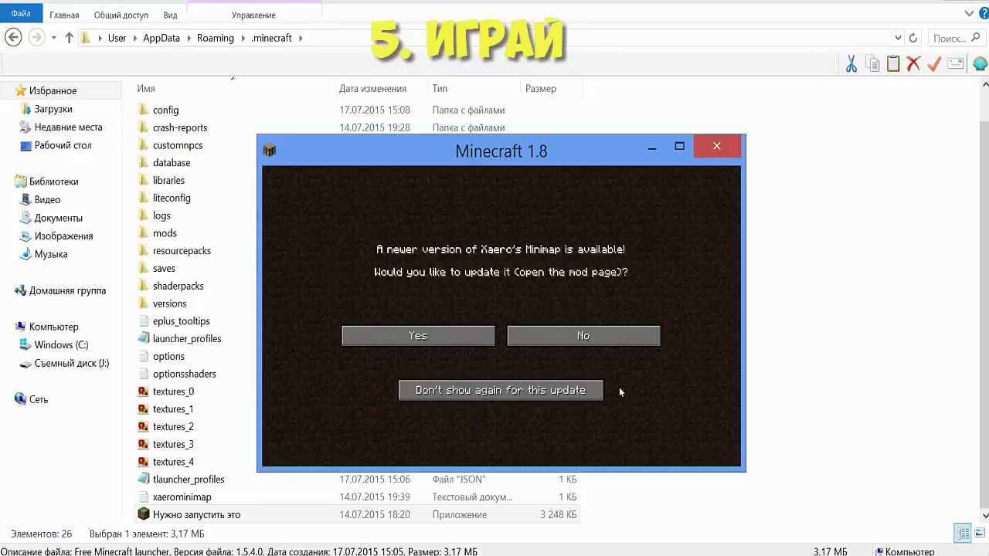
Step: Decline the Xaero's Minimap update and create a singleplayer Survival world named uiluikltk
click(590, 343)
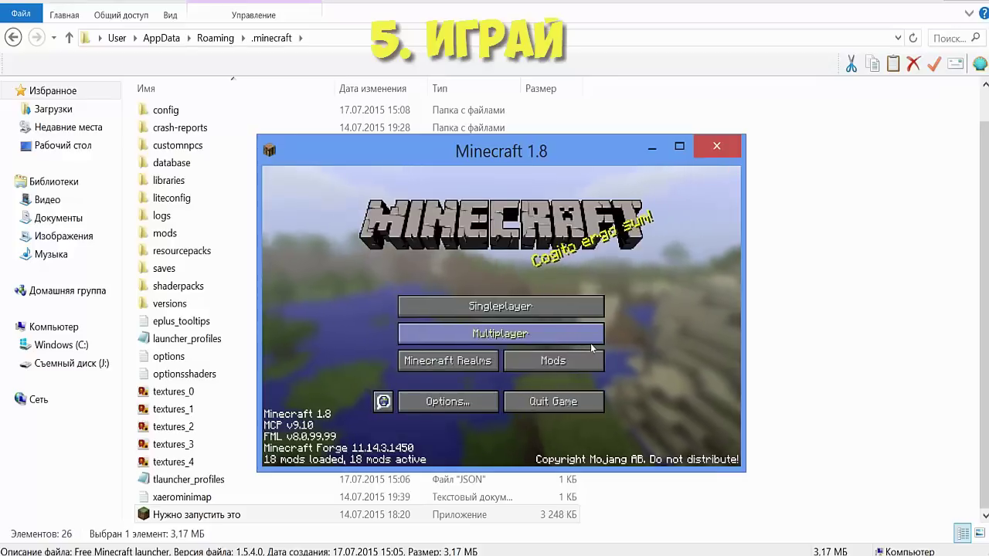
click(510, 310)
click(581, 417)
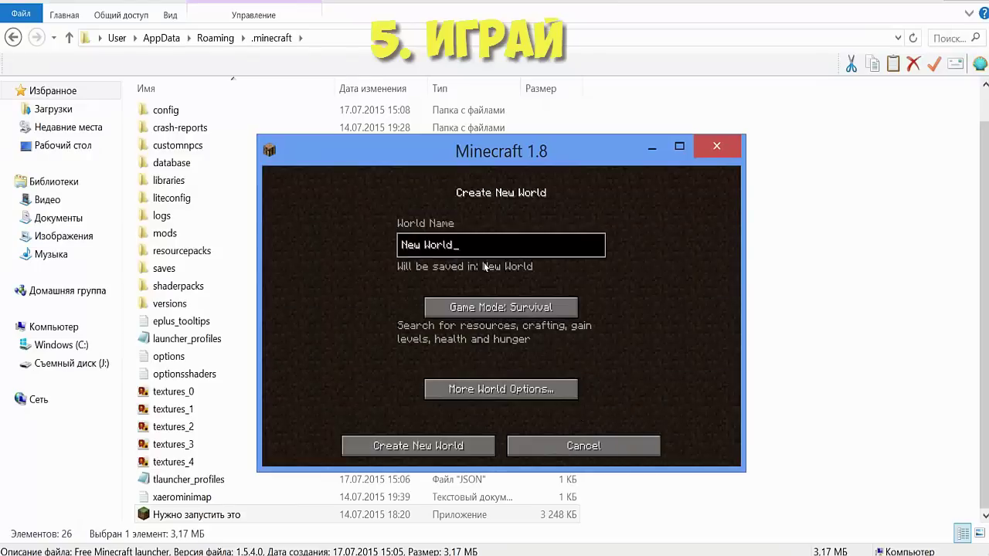
key(ctrl+a)
text(uiluikltk)
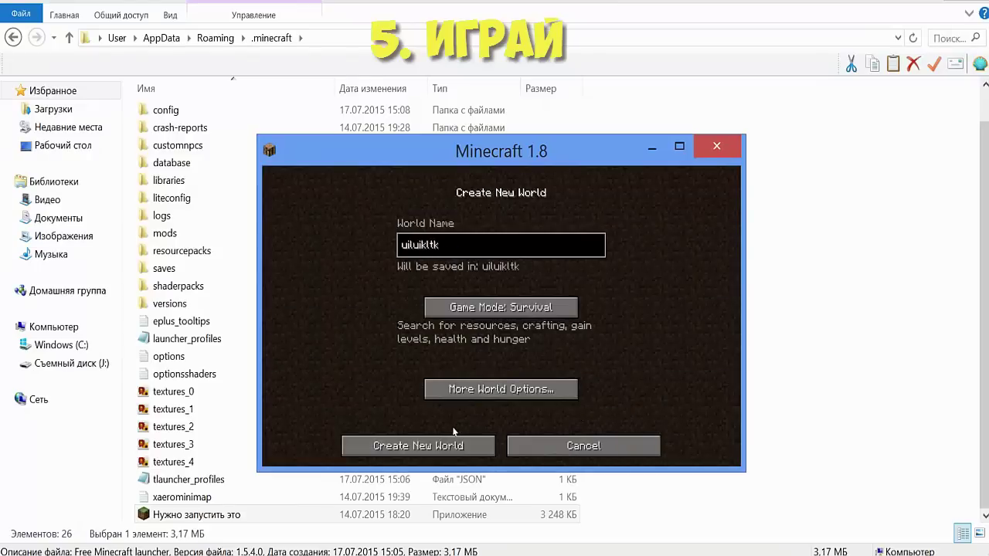
click(436, 448)
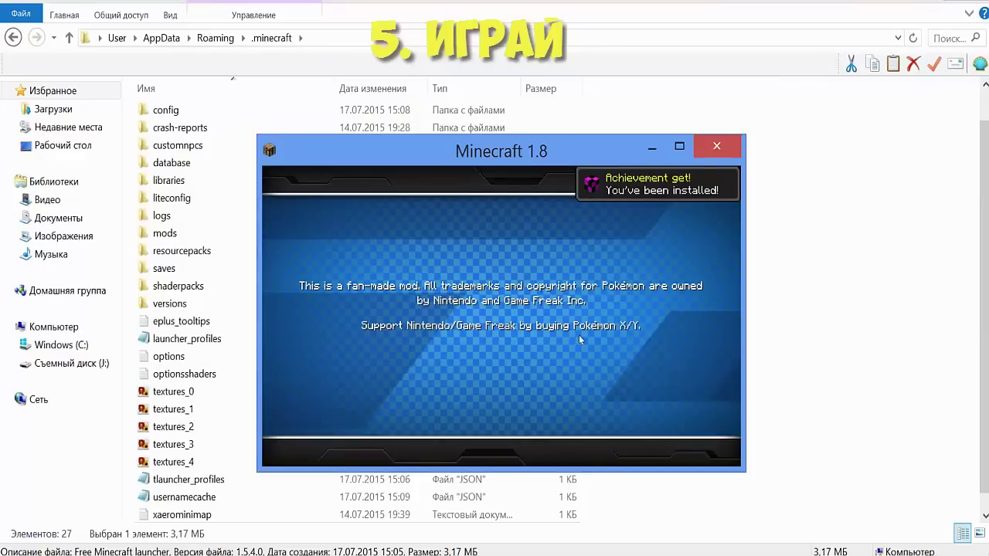
Step: Dismiss the Pokémon mod's introductory screen and start playing in the new world
click(521, 325)
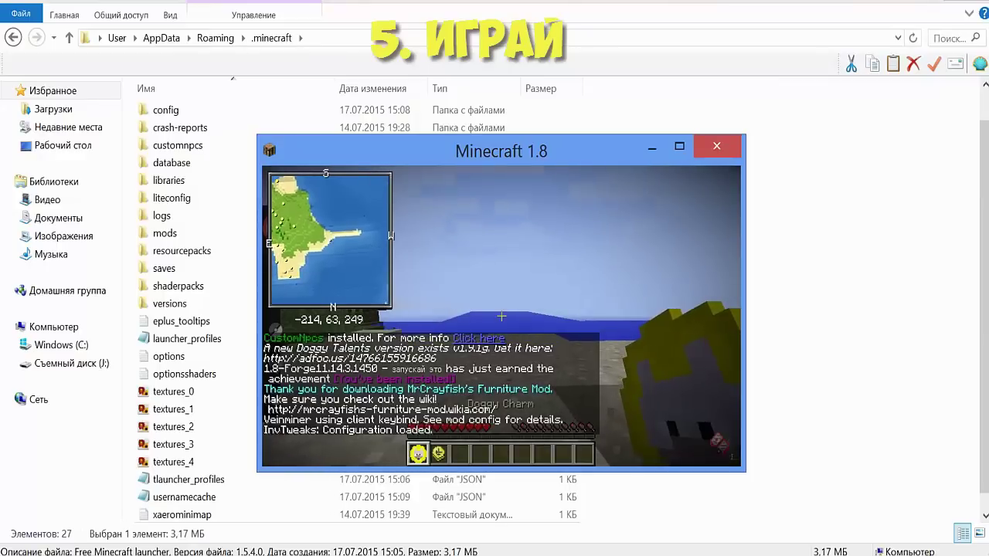
click(501, 258)
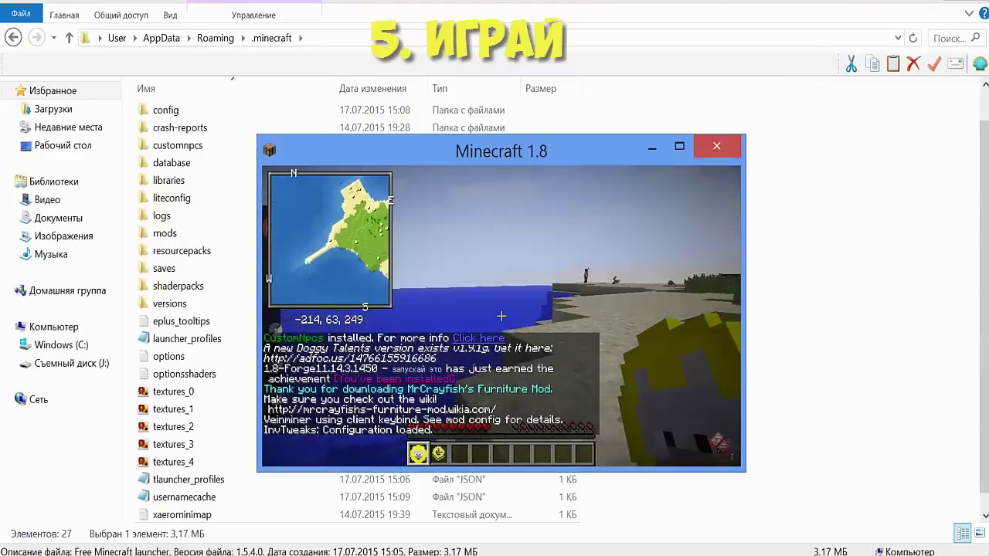
Step: Switch to the empty fifth hotbar slot and walk along the island's beach to the wild Dwebble and the trainer
key(w)
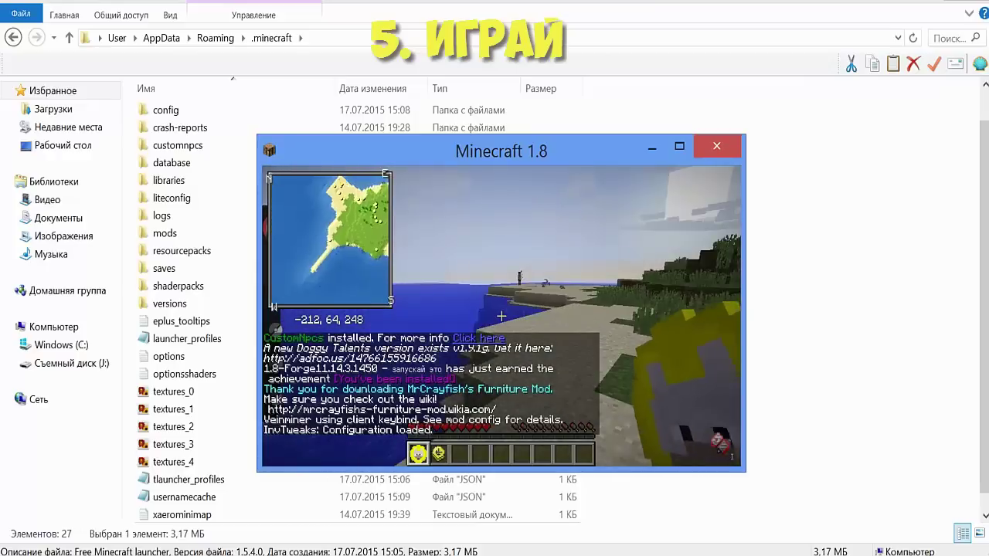
key(5)
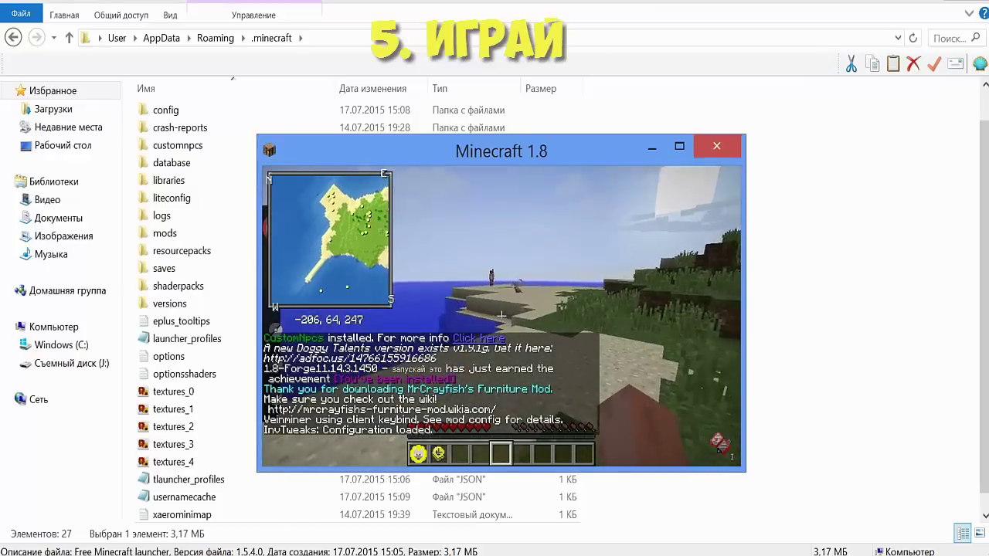
key(w)
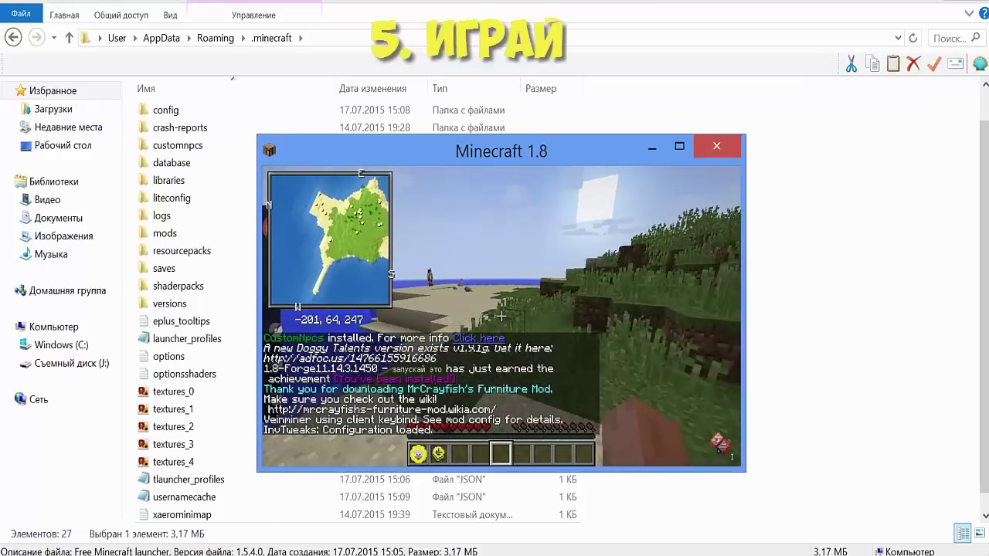
key(w)
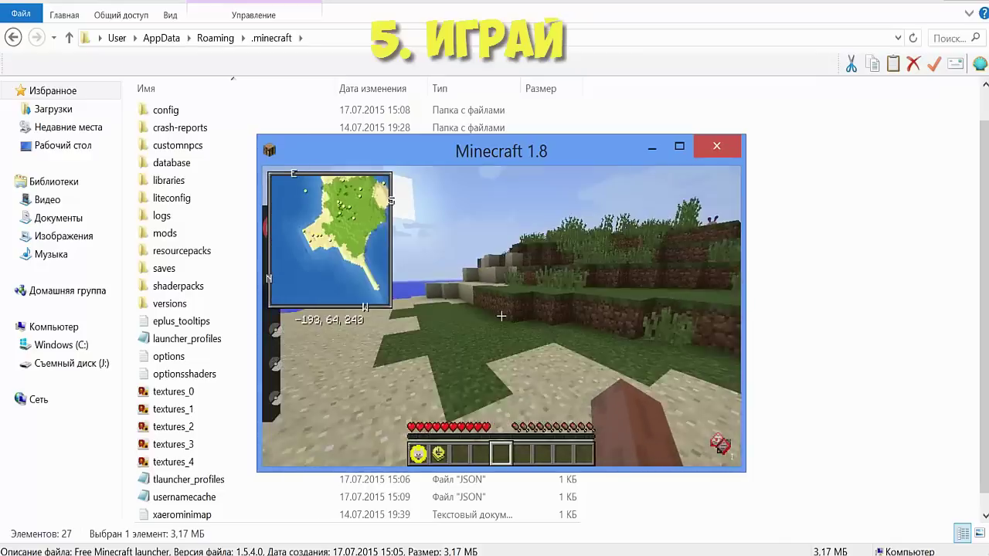
key(w)
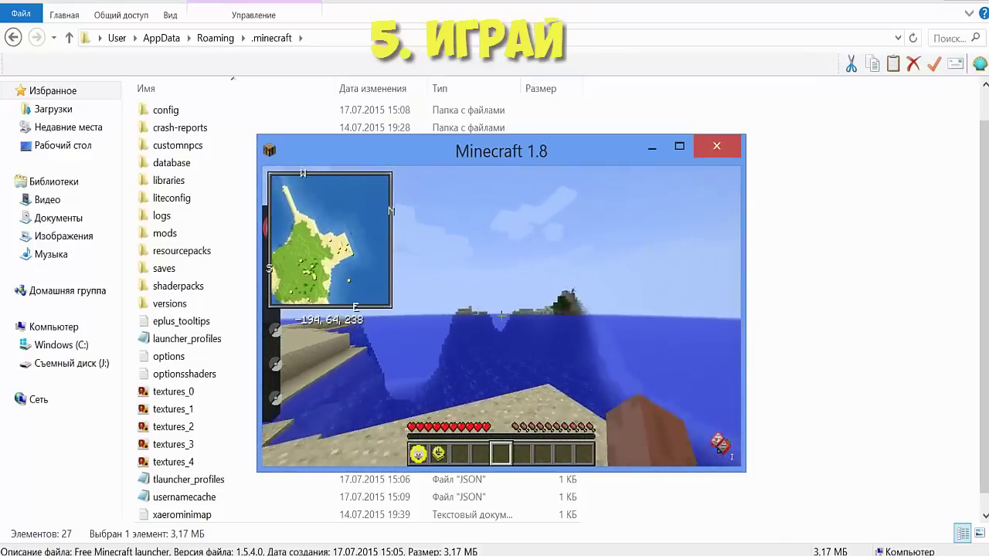
key(w)
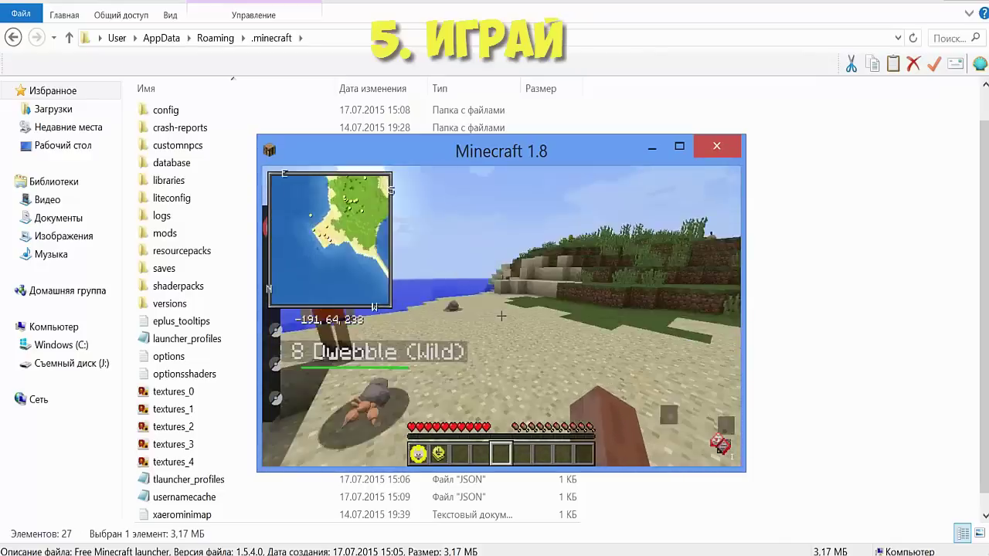
Step: Turn away from the trainer and walk back along the grassy shoreline toward the narrow sand spit
key(w)
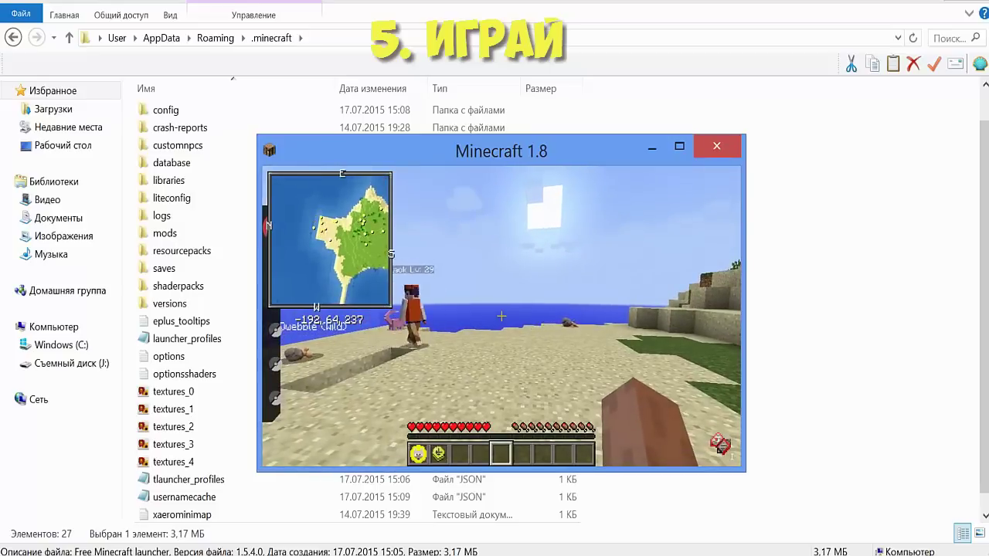
key(w)
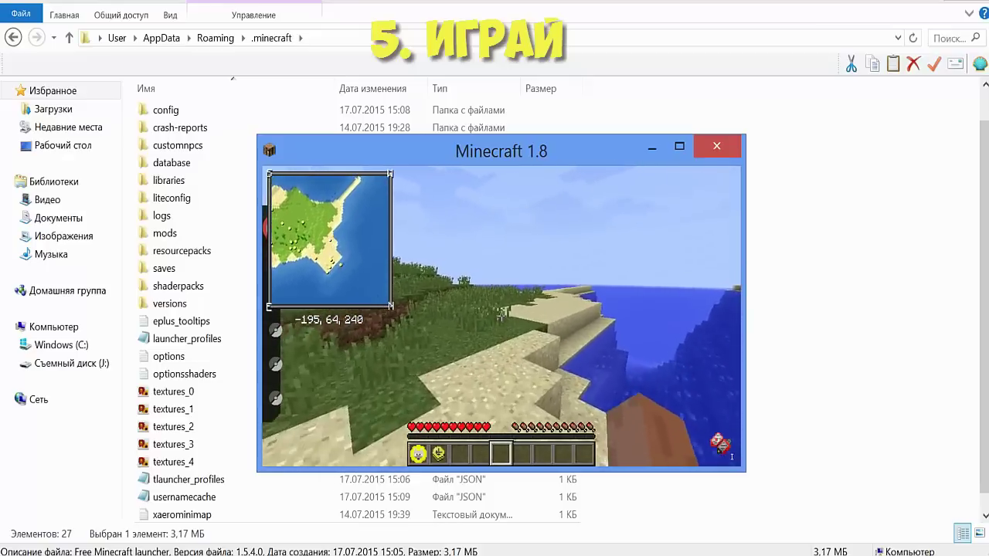
key(w)
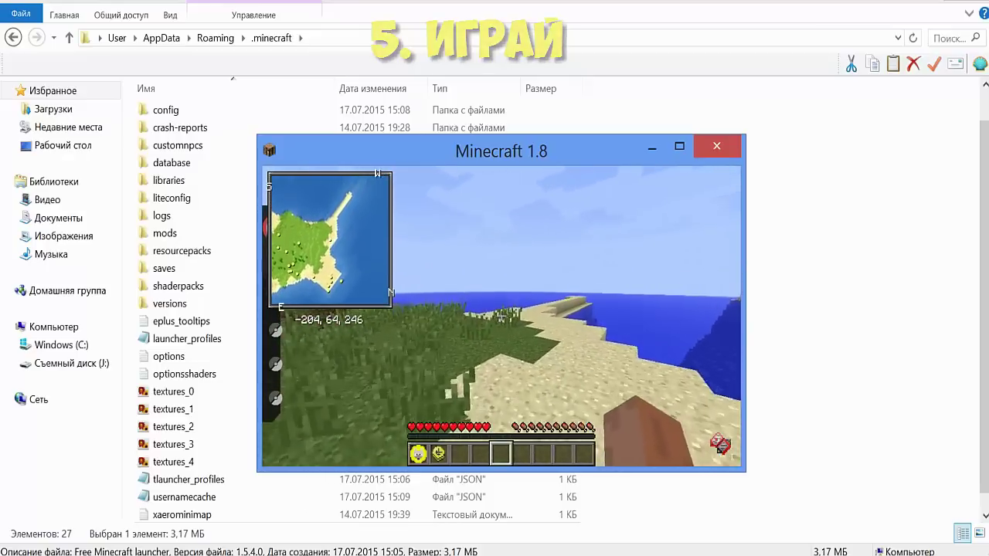